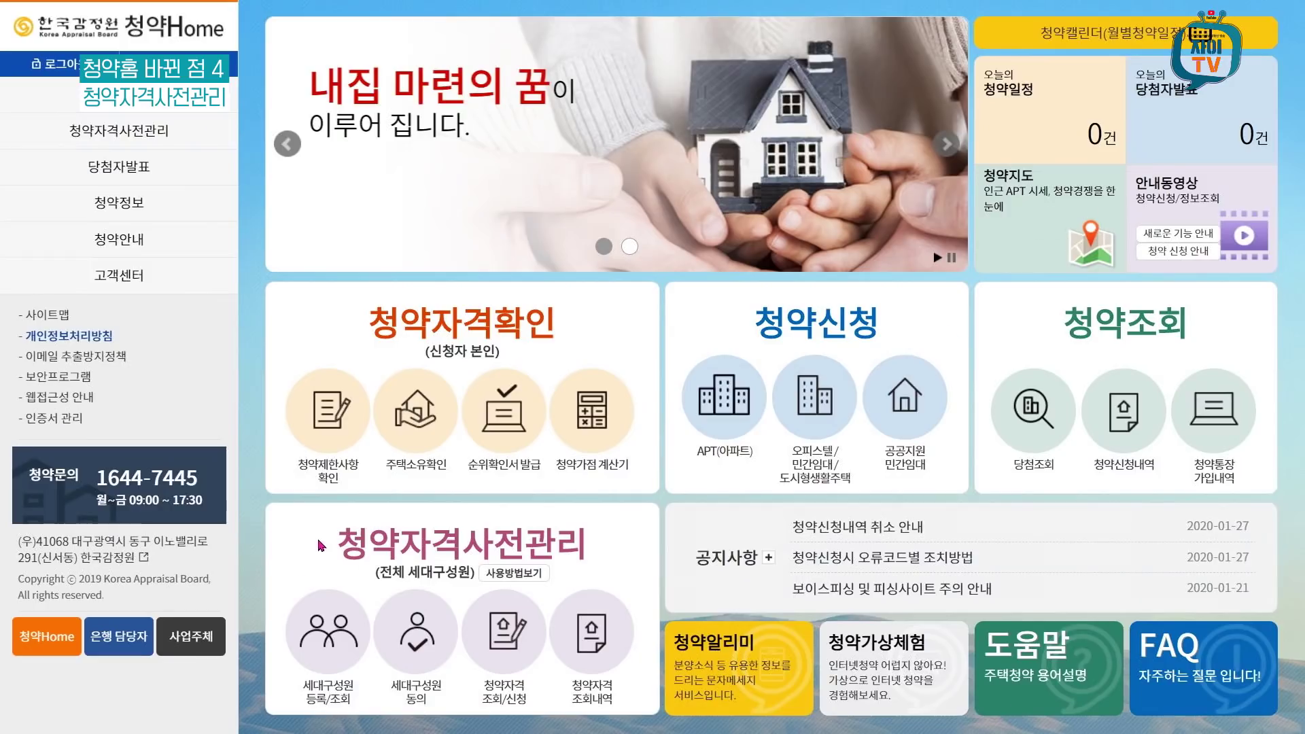
# Log in with the personal bank certificate selected in the certificate list
pyautogui.moveTo(181, 429); pyautogui.dragTo(579, 429)
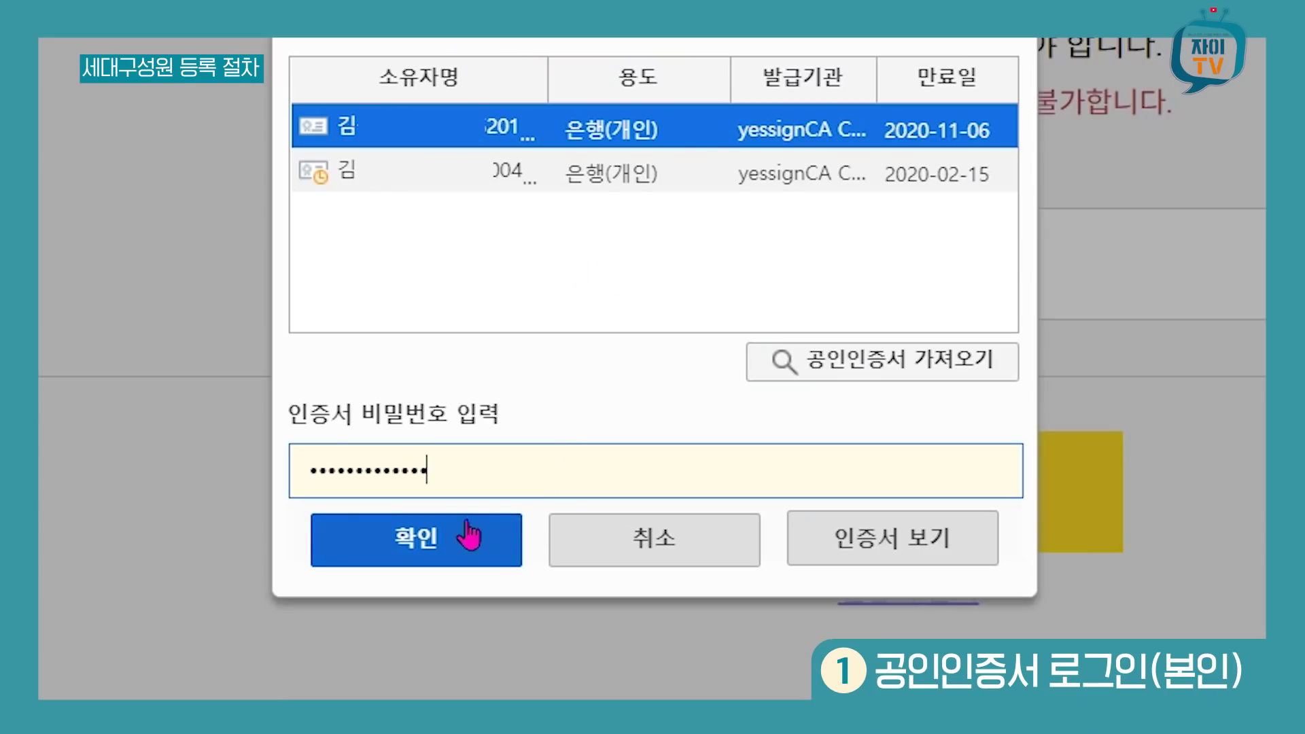
pyautogui.click(460, 533)
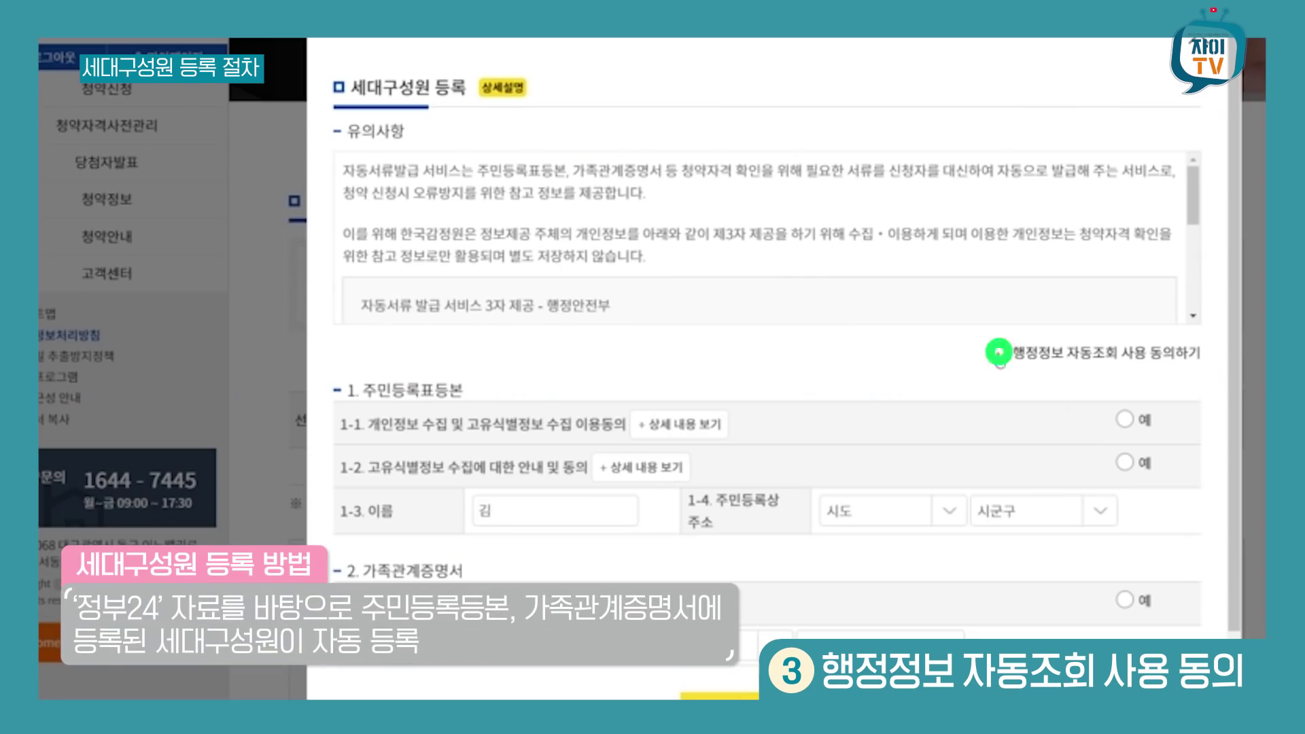
# Agree to the automatic administrative information lookup and family certificate request, and check the household members' 분리세대 and 미성년자 settings
pyautogui.click(999, 352)
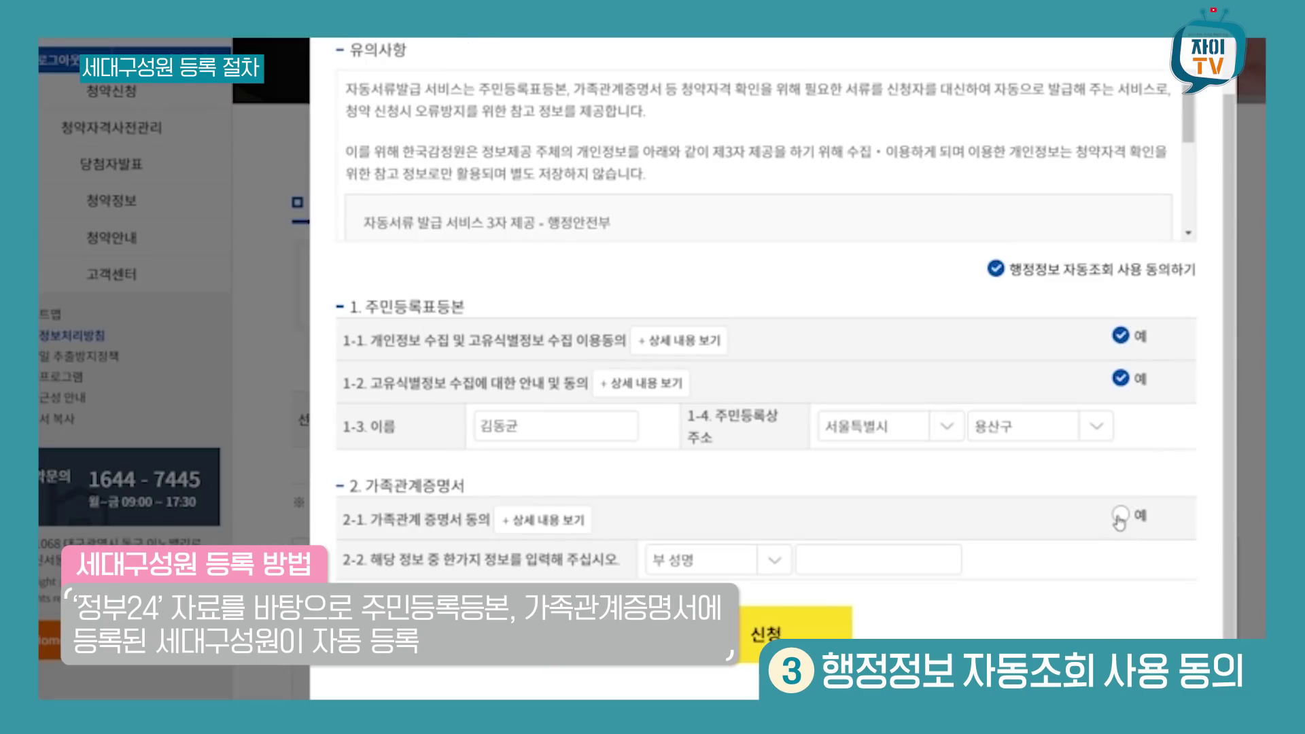
pyautogui.click(1120, 517)
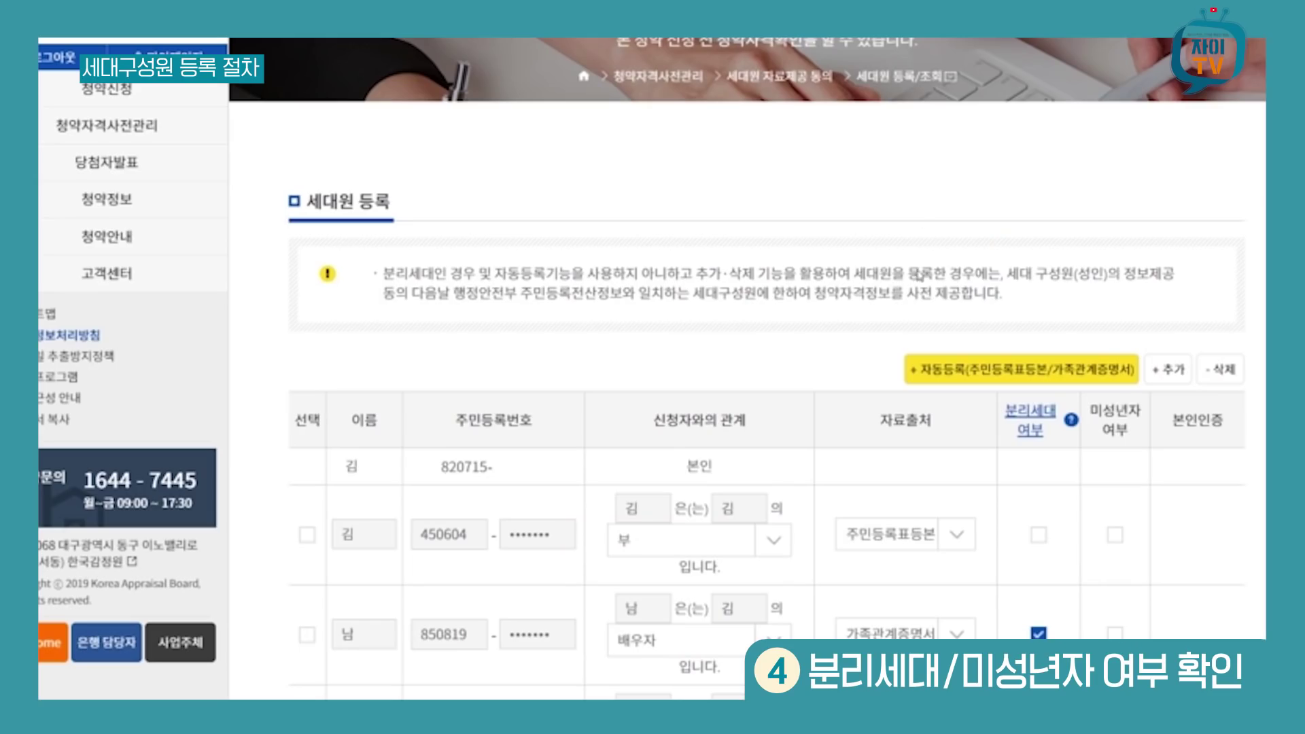
pyautogui.scroll(-2, 891, 286)
pyautogui.scroll(-3, 892, 287)
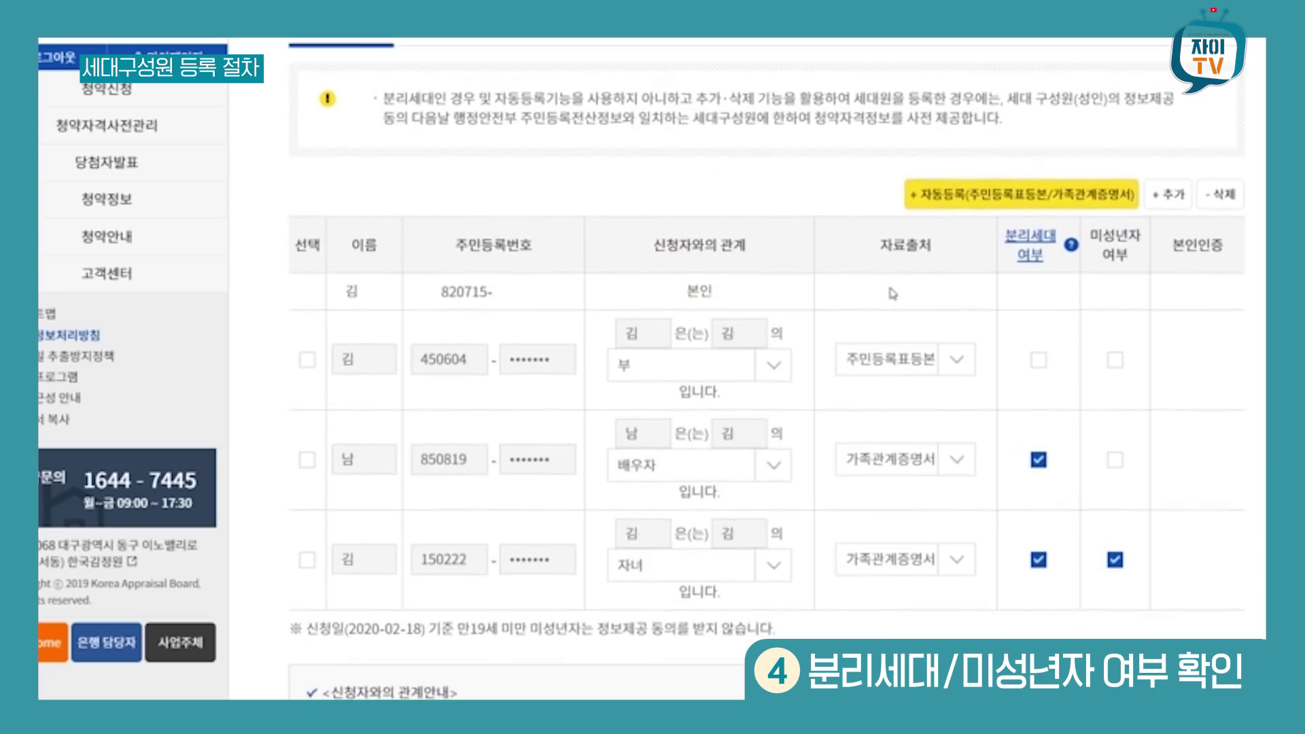
pyautogui.scroll(-2, 893, 293)
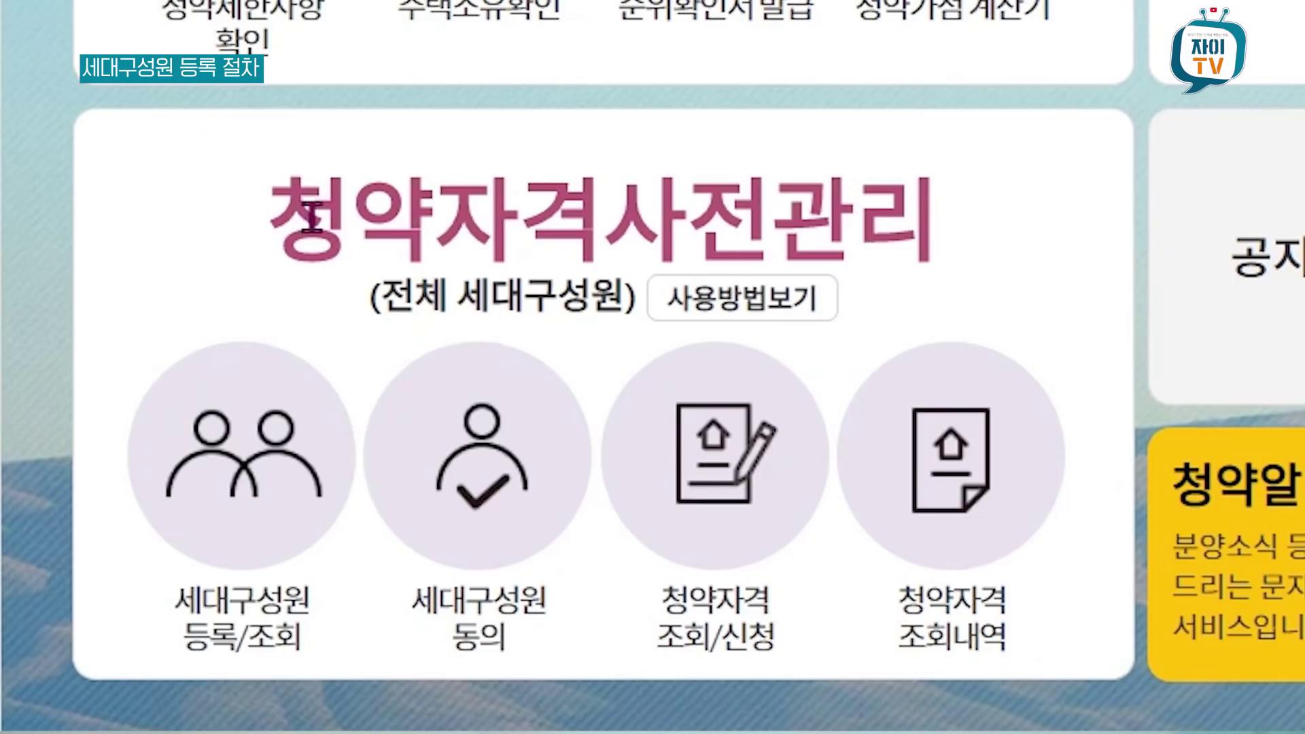
# Open the 세대구성원 동의 page and agree to the third-party provision of personal information
pyautogui.moveTo(304, 210); pyautogui.dragTo(1005, 218)
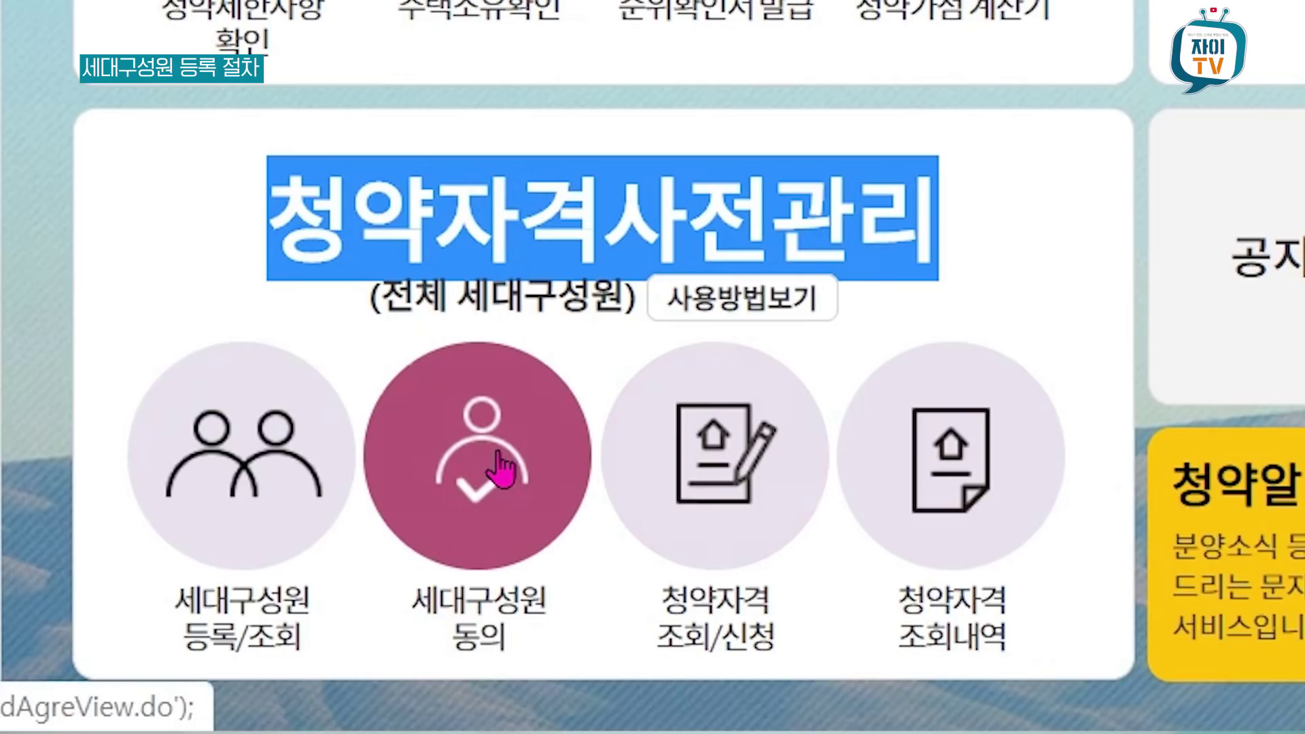
pyautogui.click(755, 487)
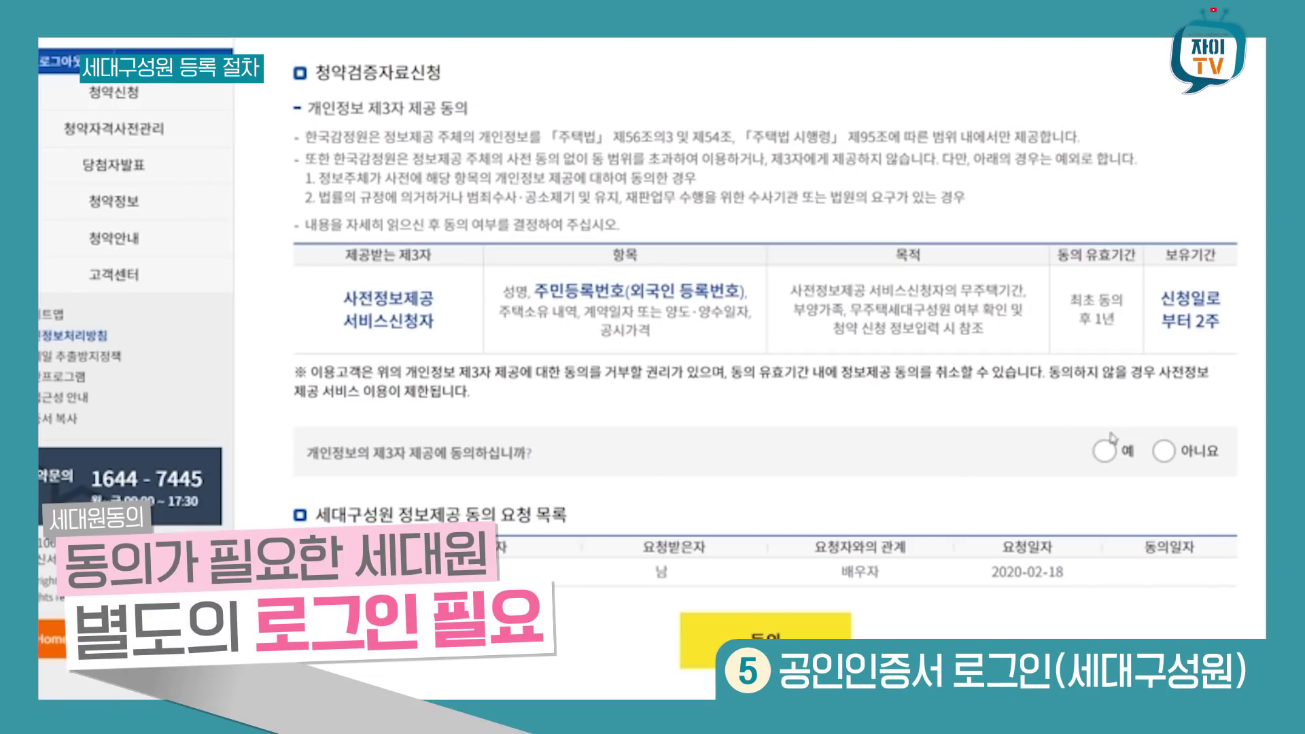
pyautogui.click(1105, 451)
pyautogui.click(344, 572)
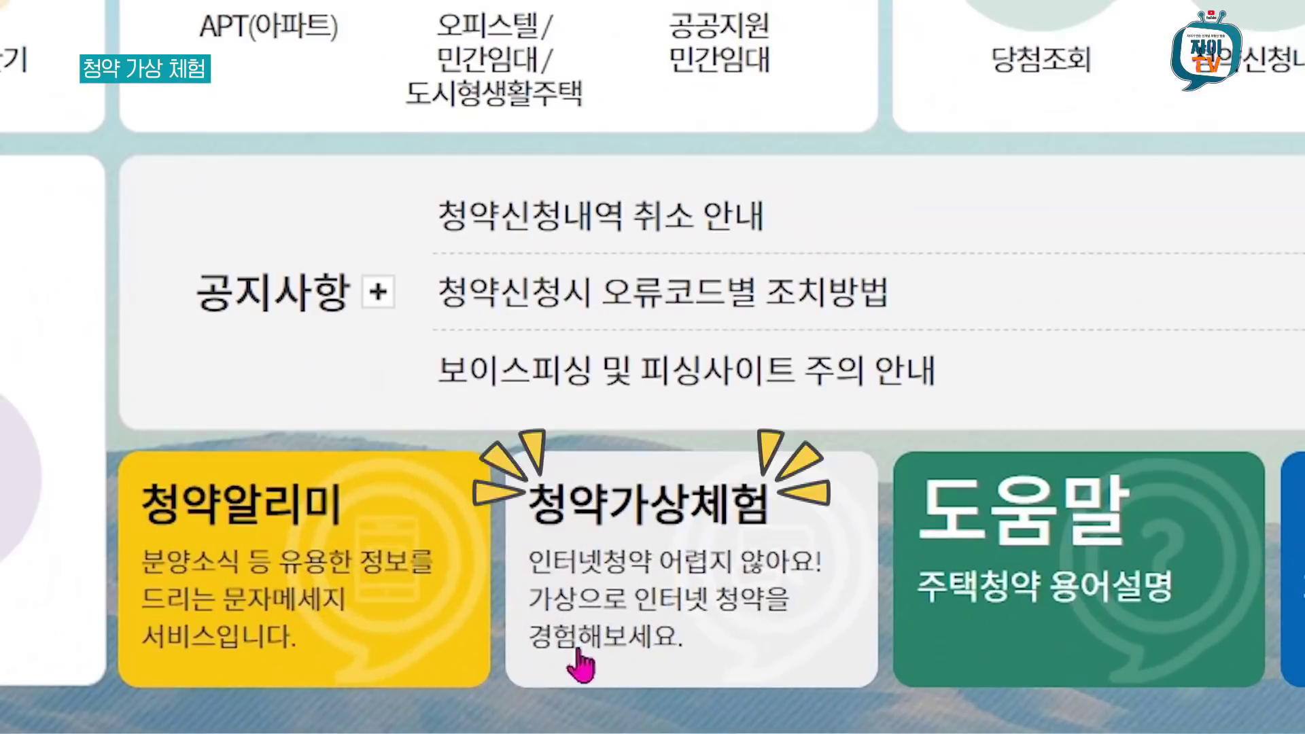
# Open 청약가상체험 and start the virtual APT 1순위·2순위 application
pyautogui.click(688, 564)
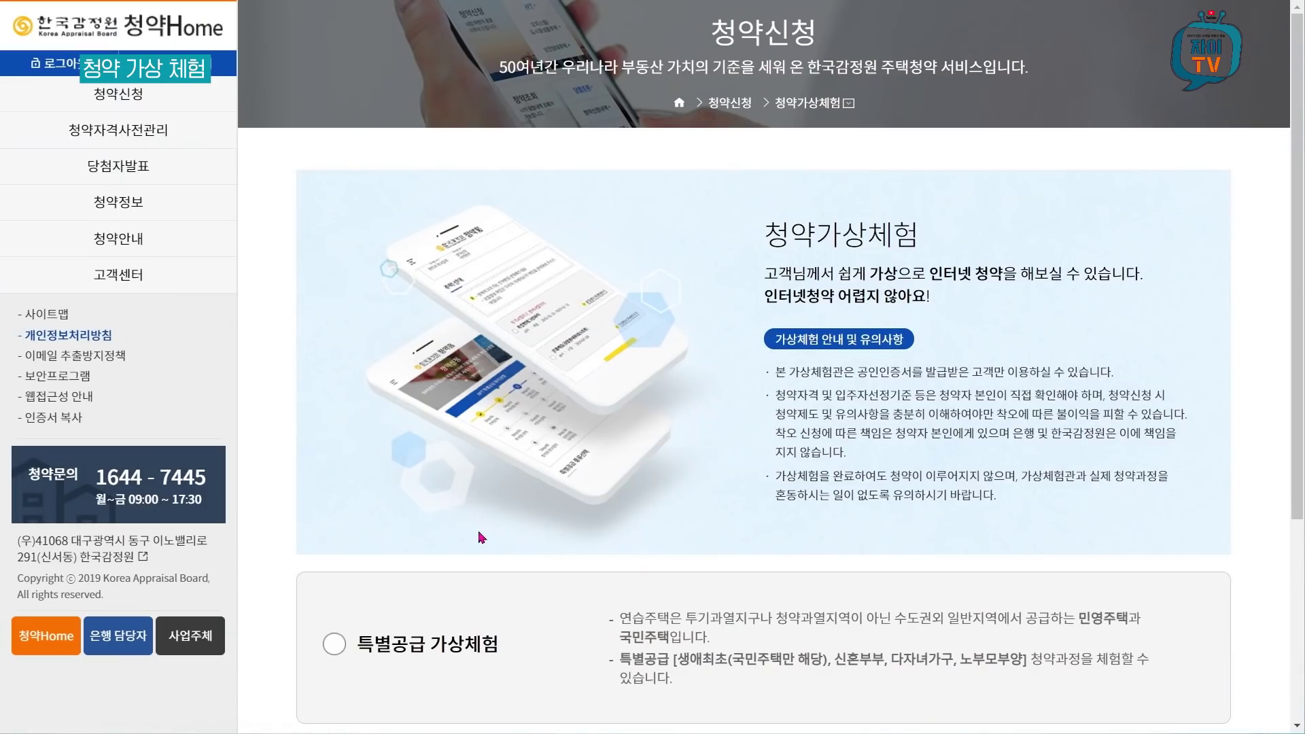
pyautogui.scroll(-4, 484, 534)
pyautogui.scroll(2, 502, 452)
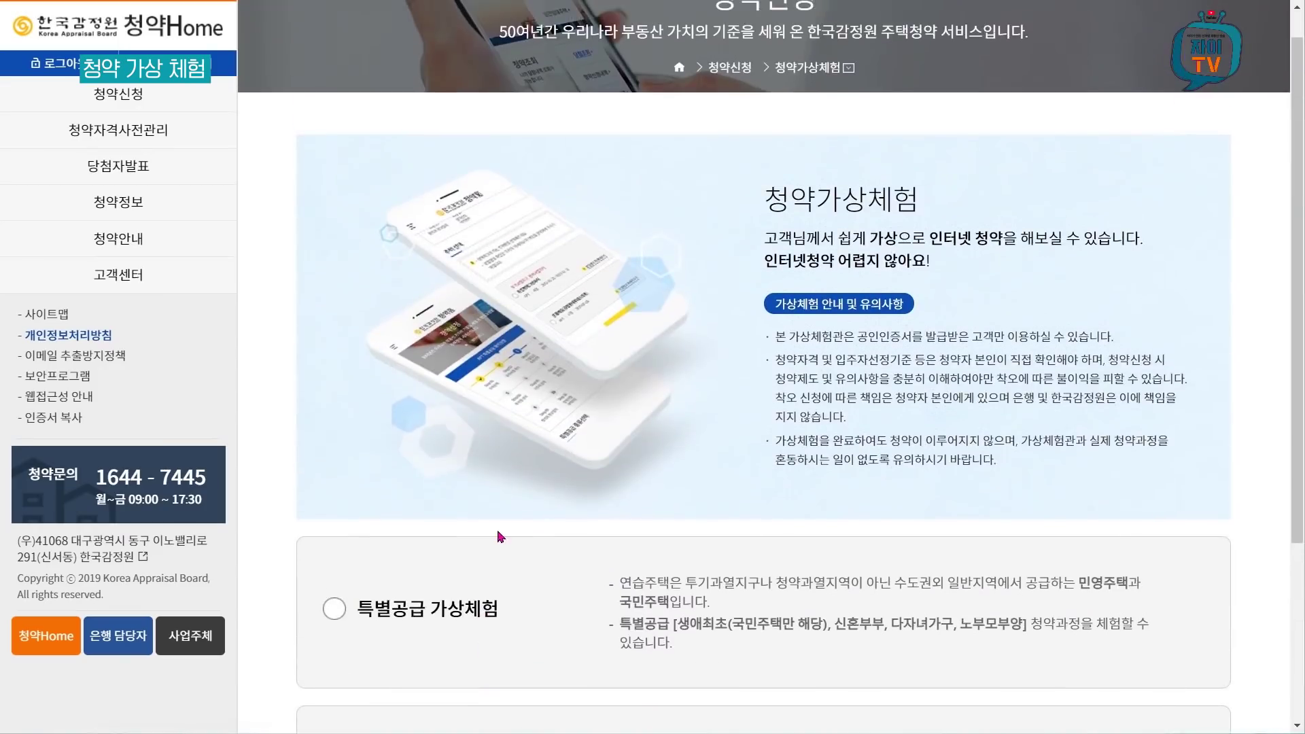
pyautogui.scroll(-2, 499, 542)
pyautogui.click(337, 599)
pyautogui.click(789, 707)
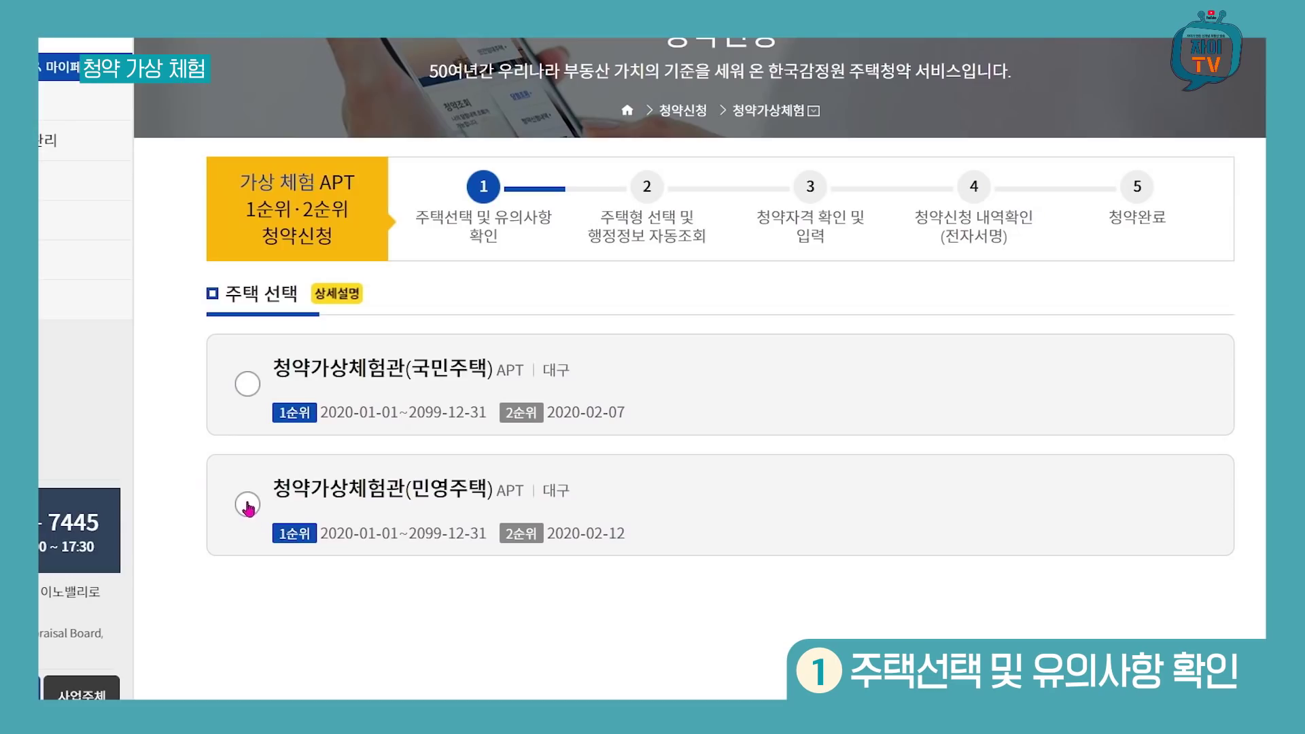
# Choose the 청약가상체험관(민영주택) home and confirm its precautions with all required personal information consents
pyautogui.click(249, 506)
pyautogui.click(1165, 530)
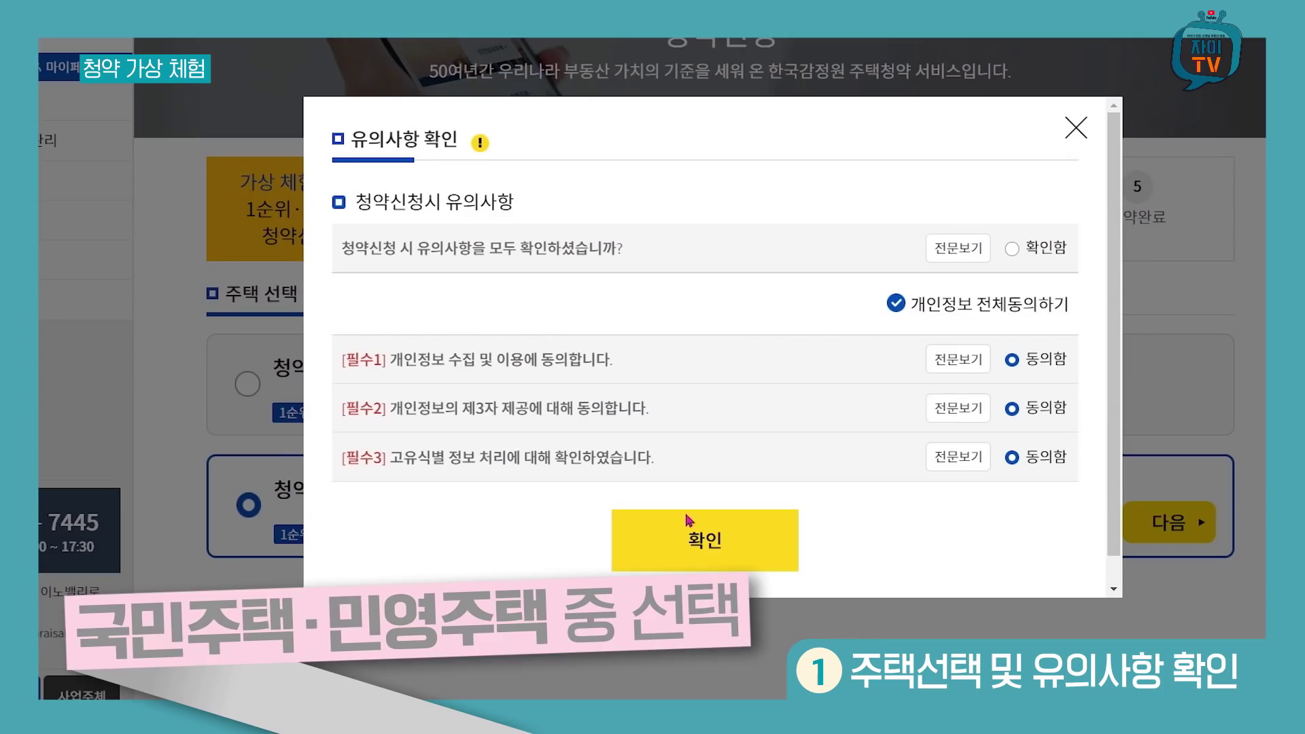
pyautogui.click(691, 550)
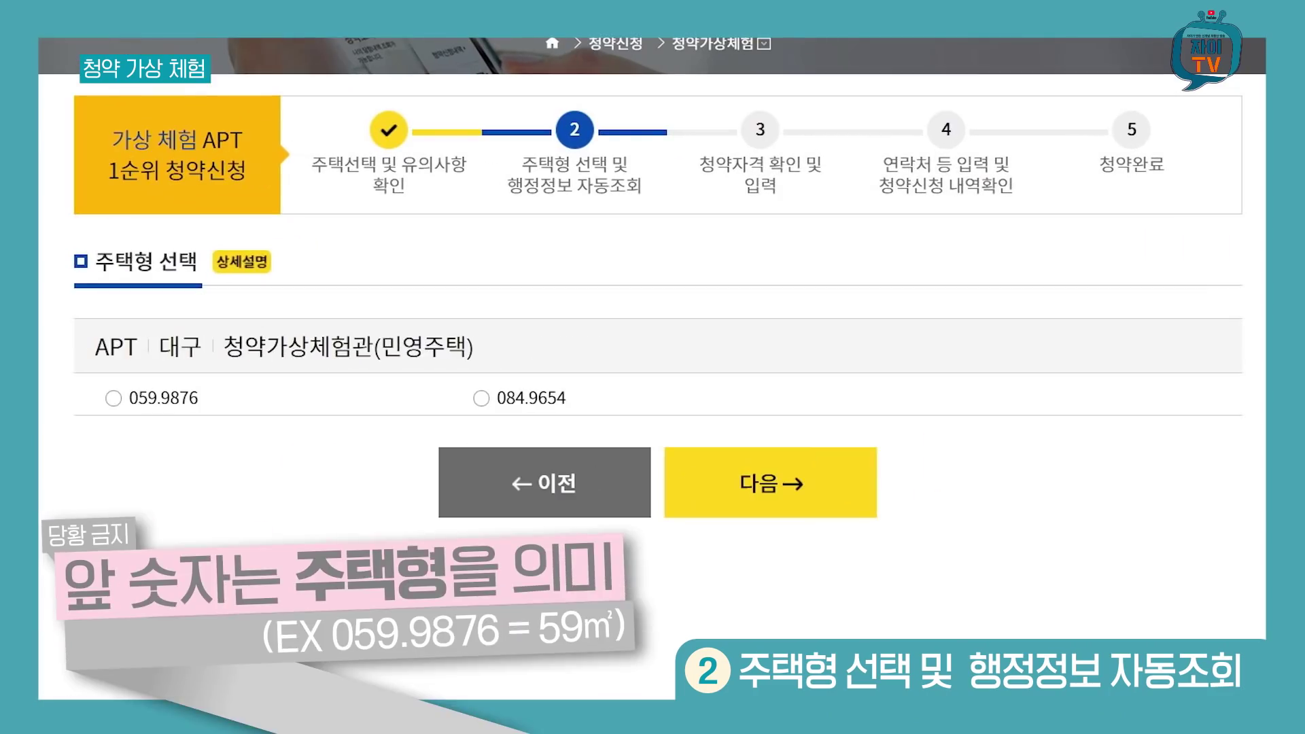
# Choose the 084.9654 housing type and continue to the application qualification check
pyautogui.click(481, 398)
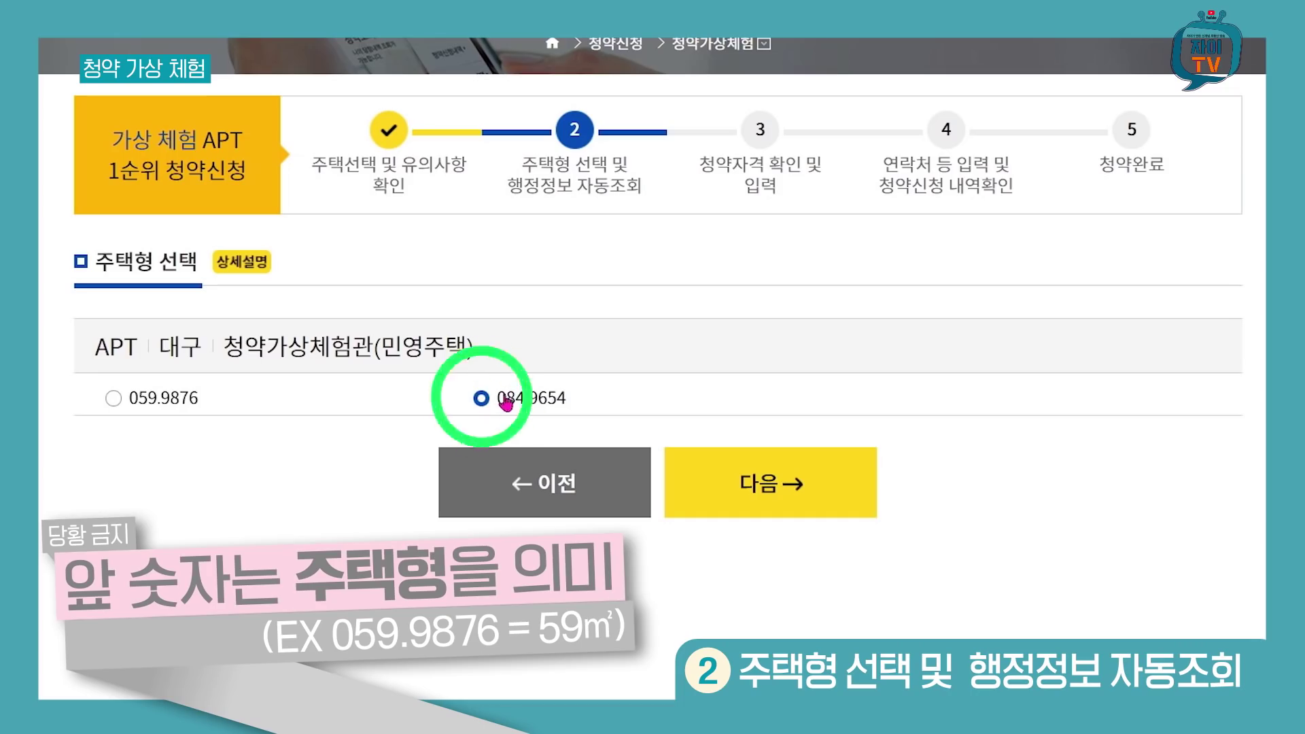
pyautogui.click(766, 467)
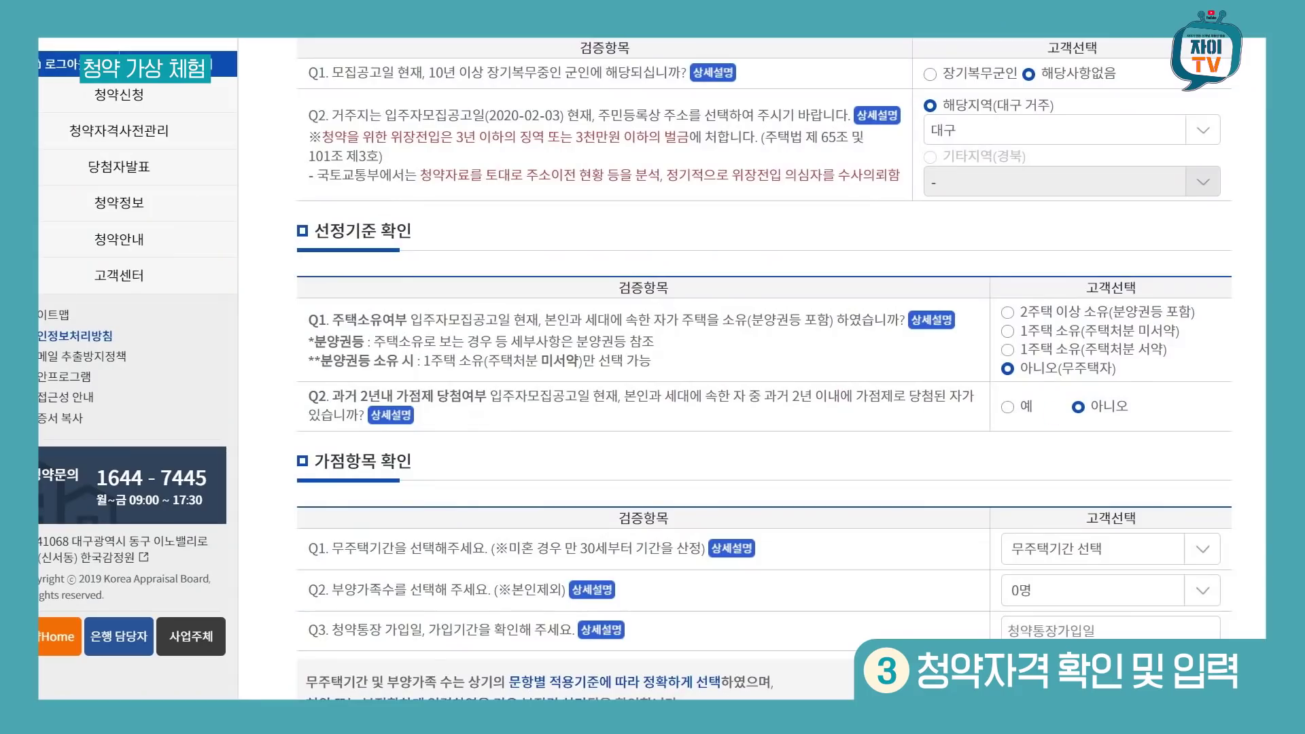
pyautogui.scroll(1, 971, 351)
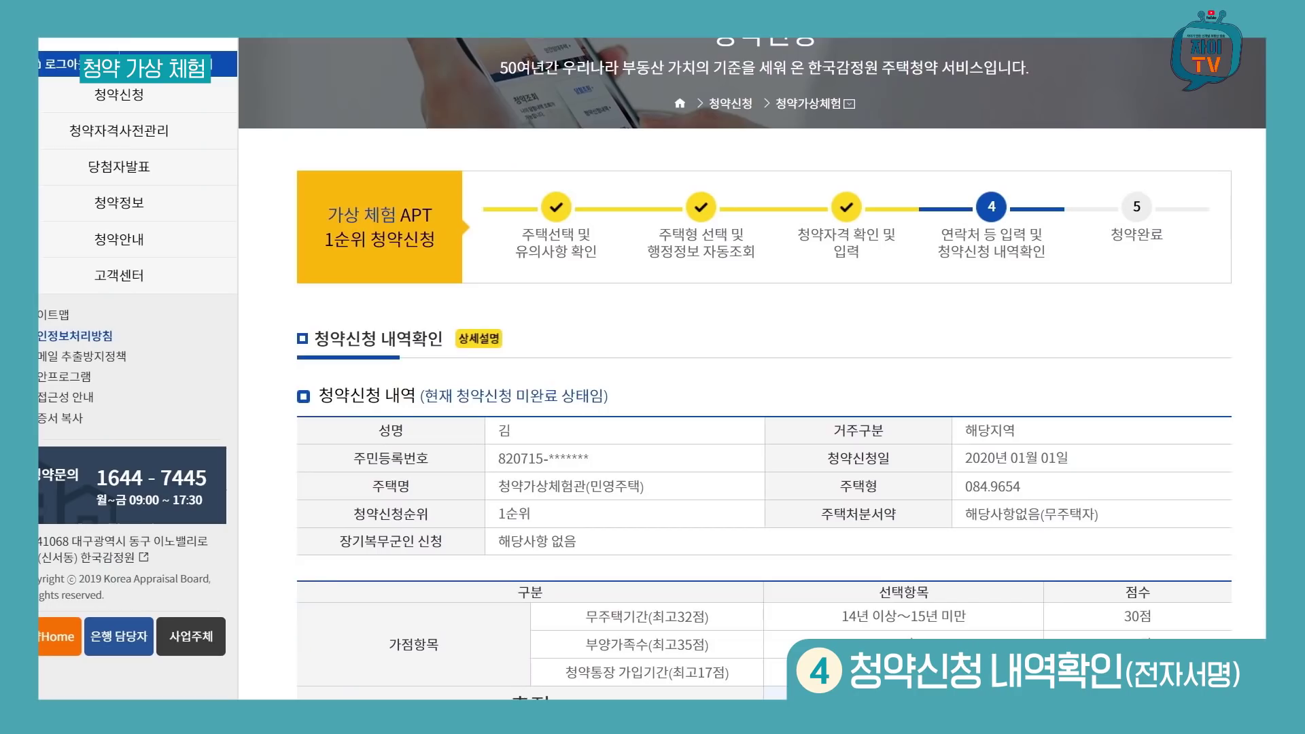
# Review the application details, fill in the detailed address and contact fields, and continue to the next stage
pyautogui.scroll(-4, 747, 367)
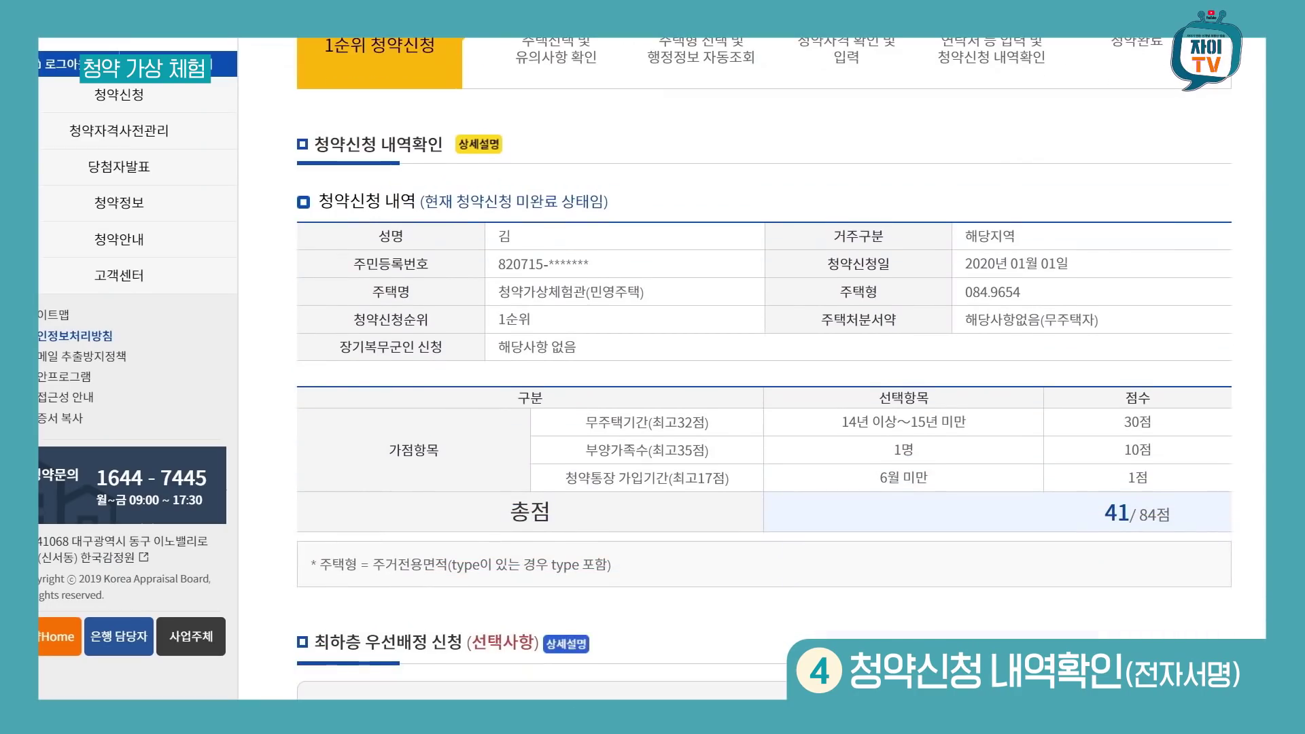
pyautogui.scroll(-5, 653, 367)
pyautogui.scroll(-3, 1239, 384)
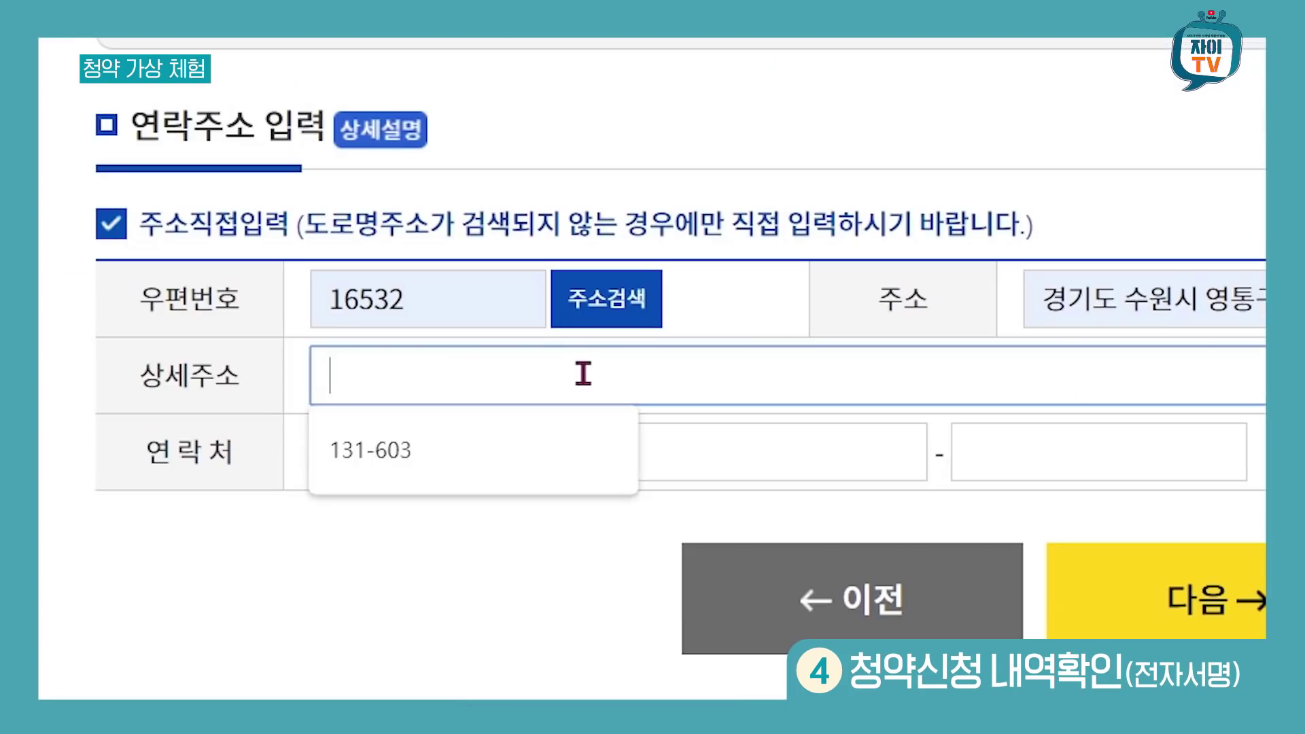
pyautogui.click(460, 476)
pyautogui.click(456, 451)
pyautogui.click(403, 527)
pyautogui.click(1217, 611)
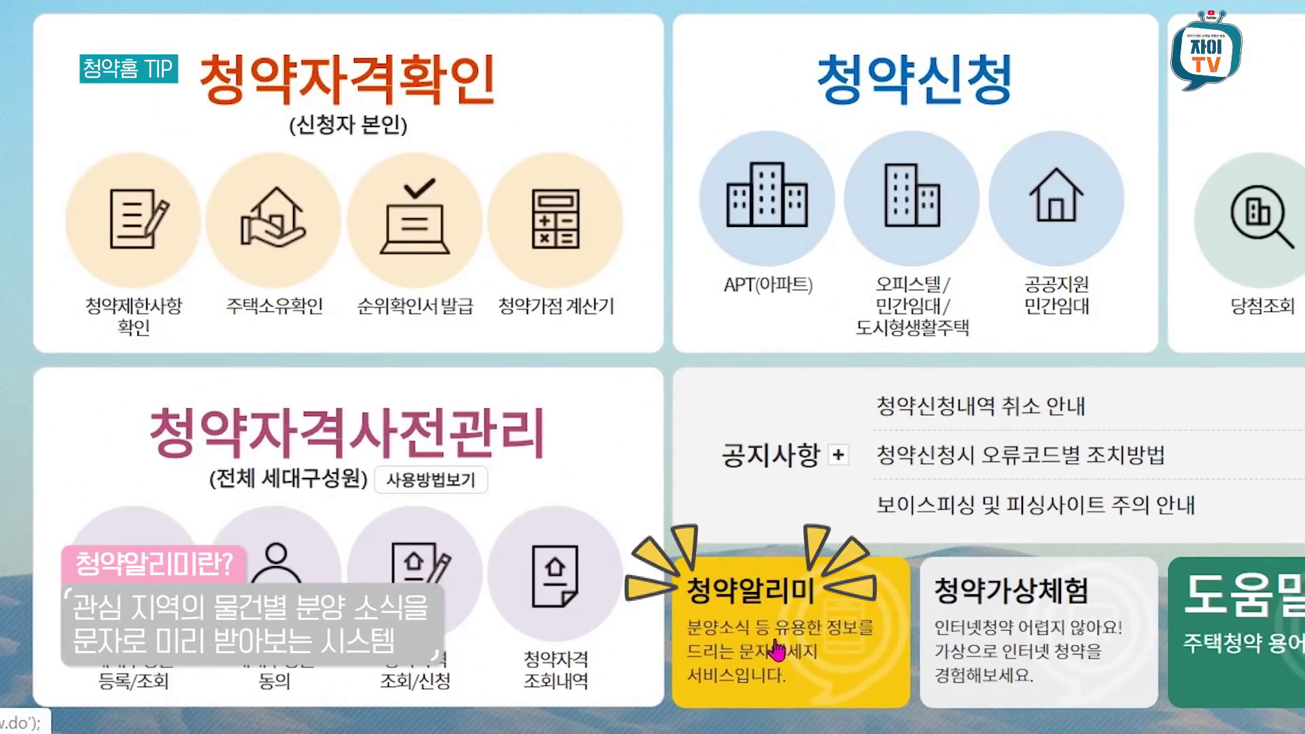
# Open the 청약알리미 service and view its applicant information and area-of-interest settings
pyautogui.click(776, 643)
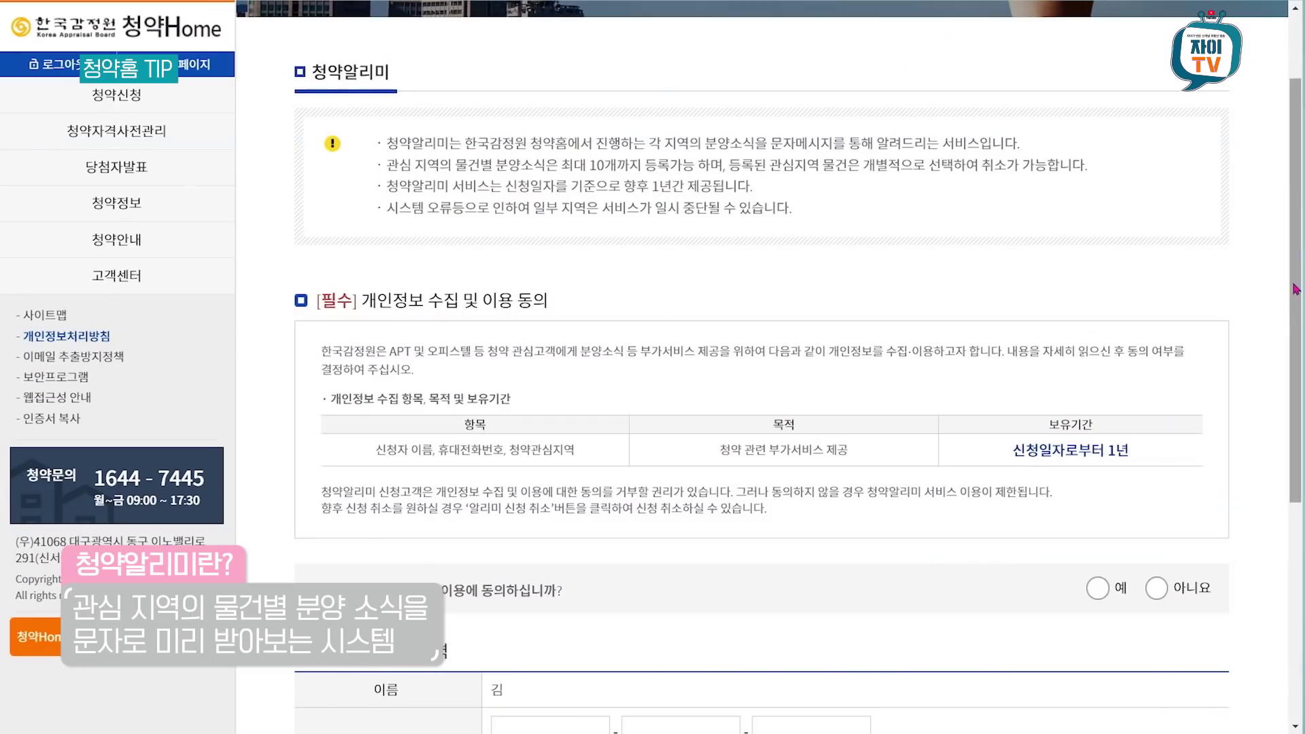
pyautogui.scroll(-5, 1295, 289)
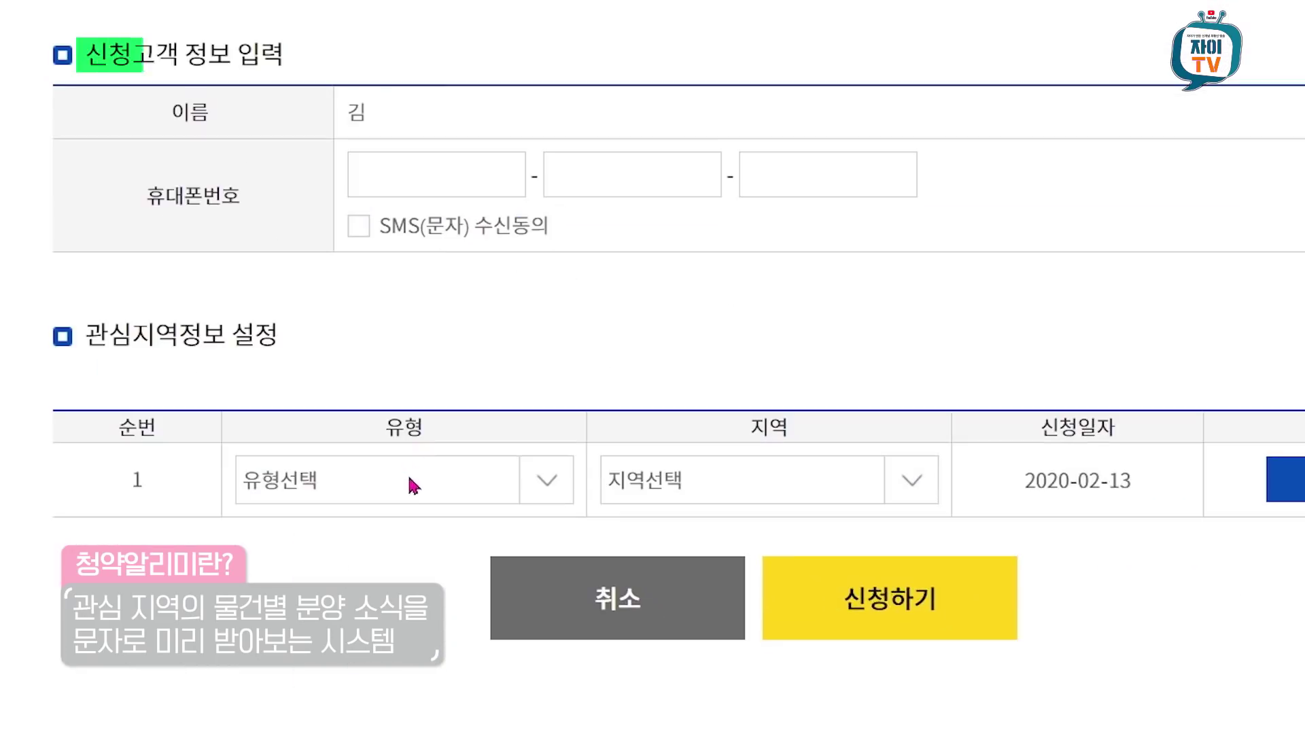